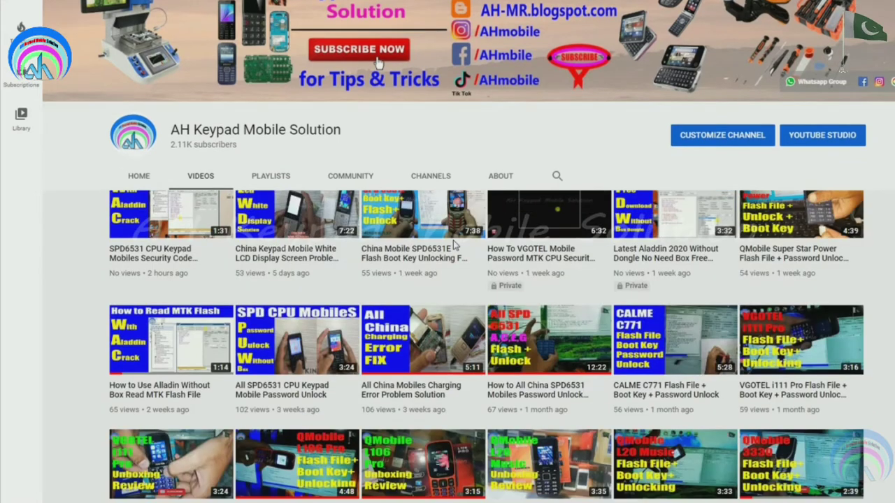
pyautogui.scroll(-2, 453, 243)
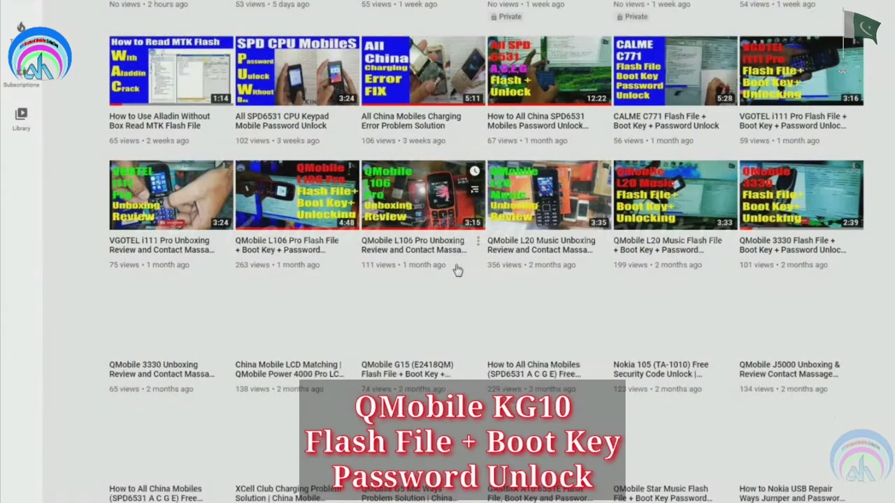
pyautogui.scroll(5, 458, 269)
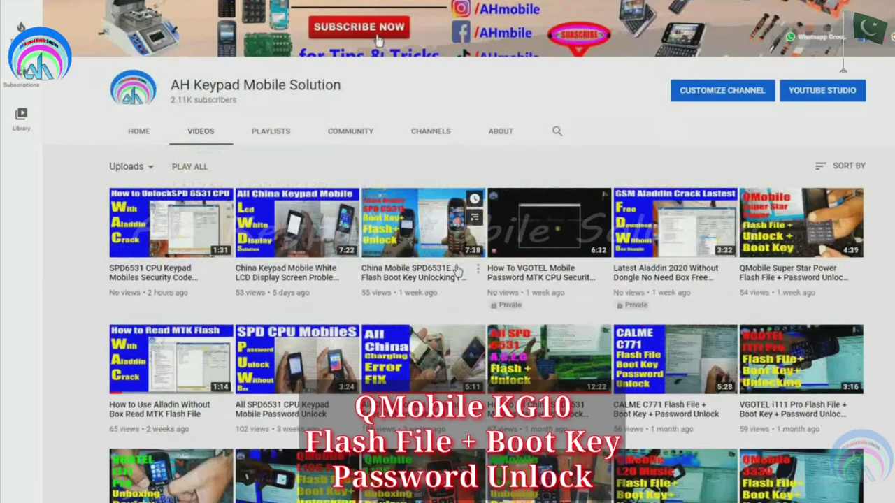
pyautogui.scroll(1, 501, 200)
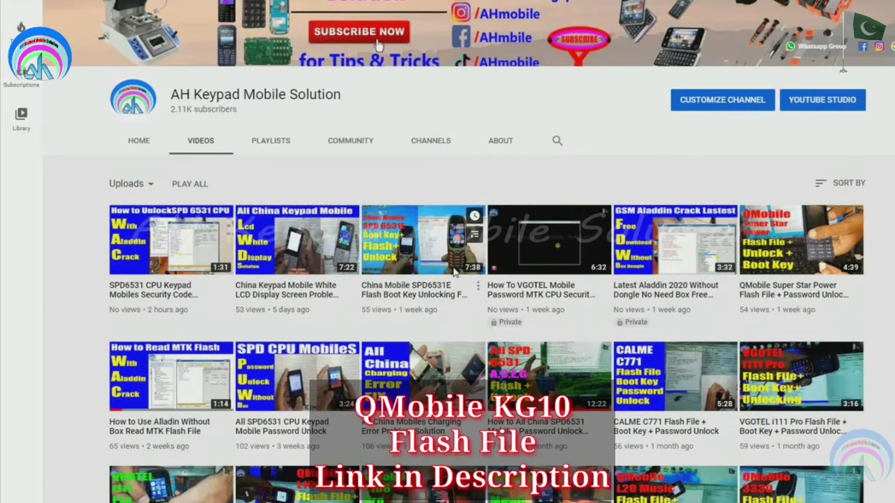
pyautogui.scroll(1, 531, 175)
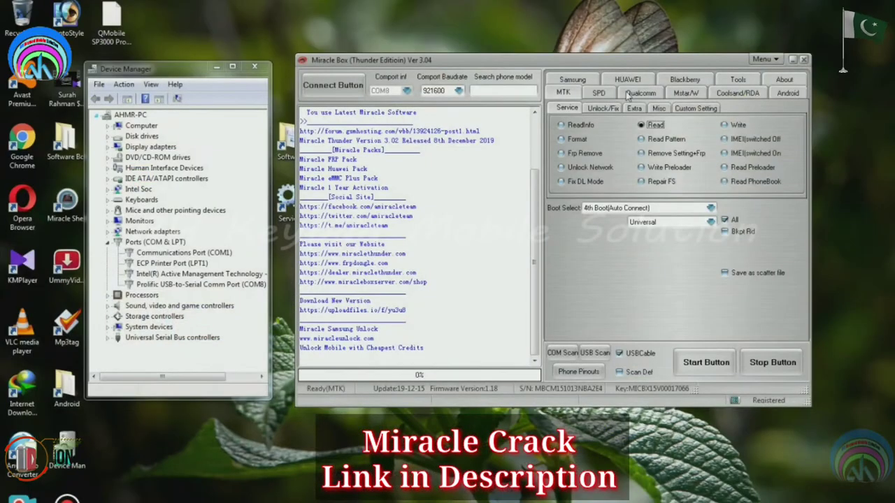
# In Miracle Box, start the MTK Read operation with the 7th Boot (V5.1212/MT6252 & 6276) option.
pyautogui.click(573, 125)
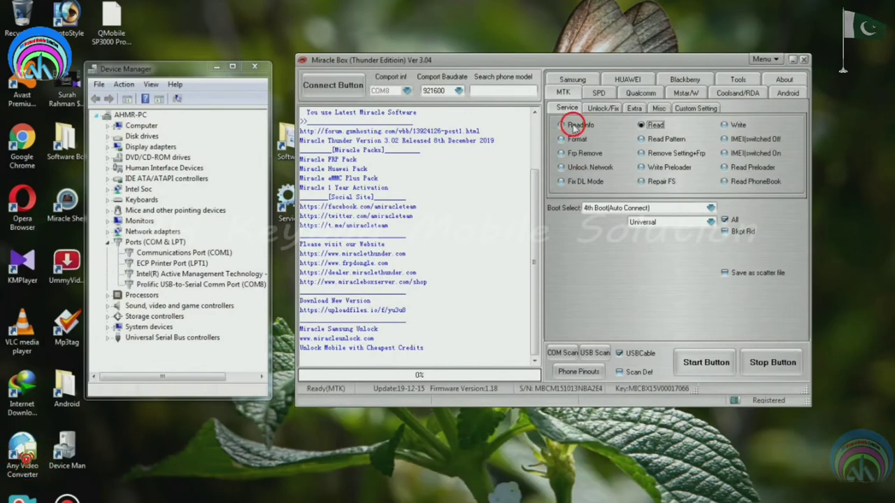
pyautogui.click(646, 129)
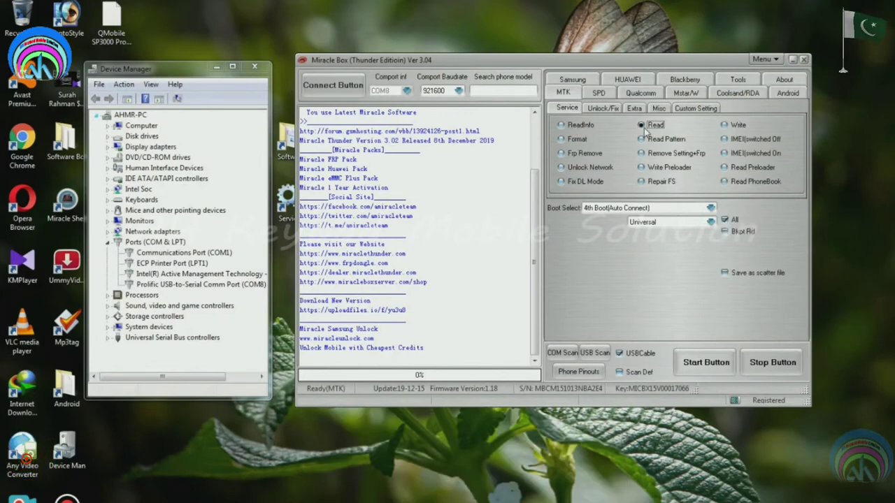
pyautogui.click(710, 209)
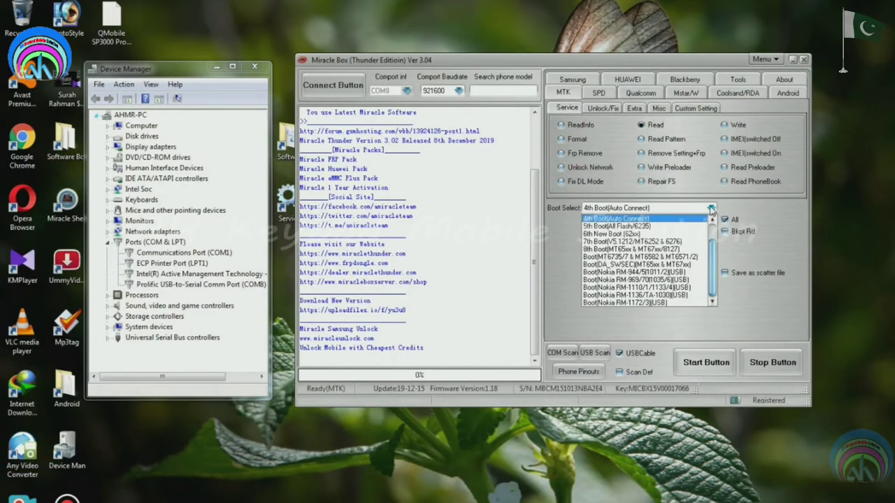
pyautogui.click(663, 241)
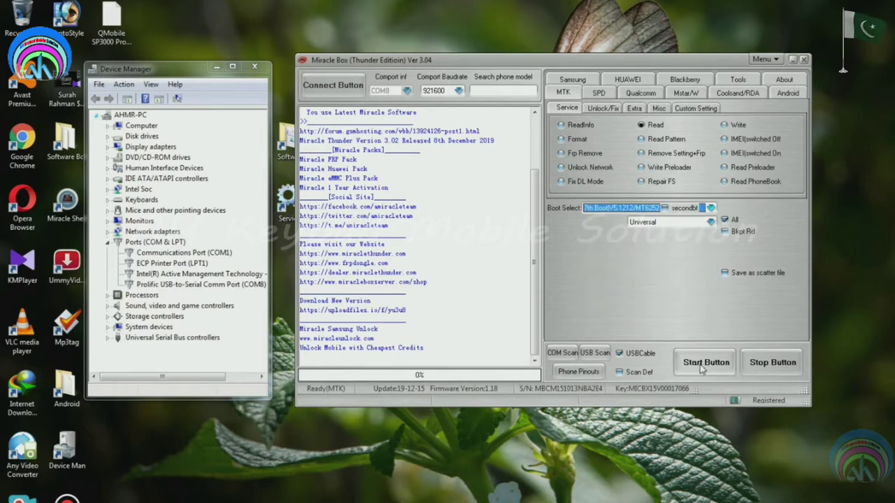
pyautogui.click(640, 125)
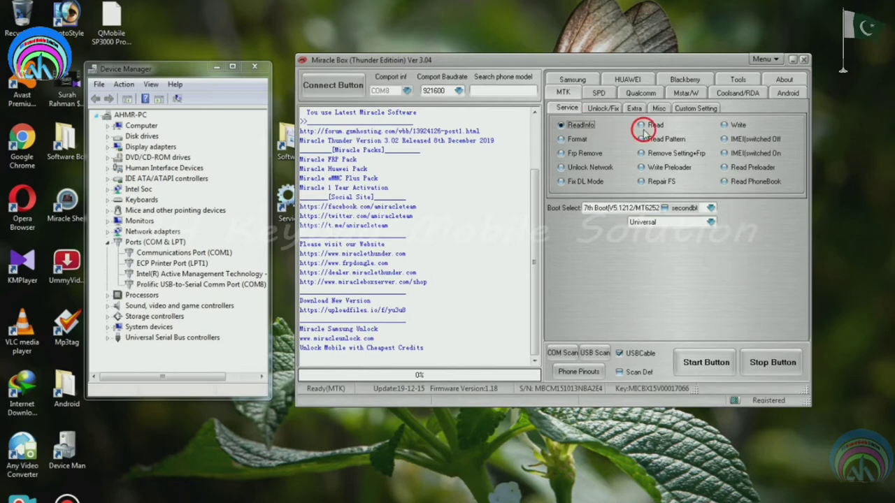
pyautogui.click(662, 208)
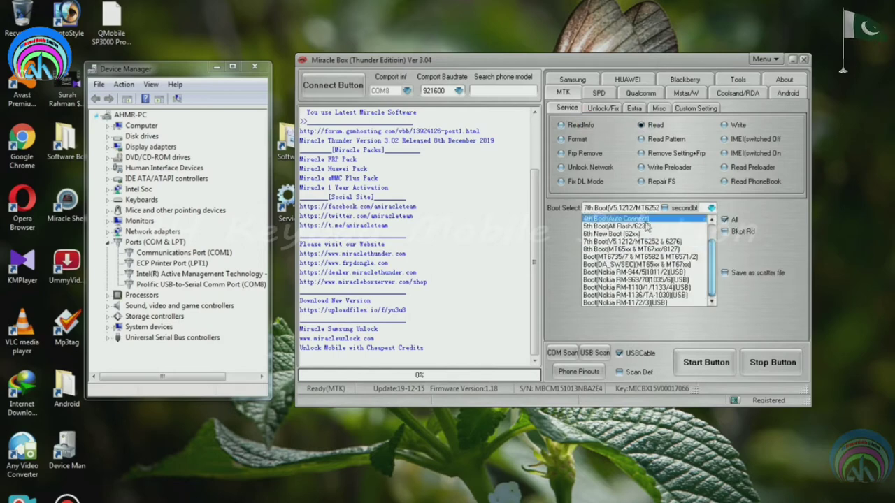
pyautogui.click(644, 223)
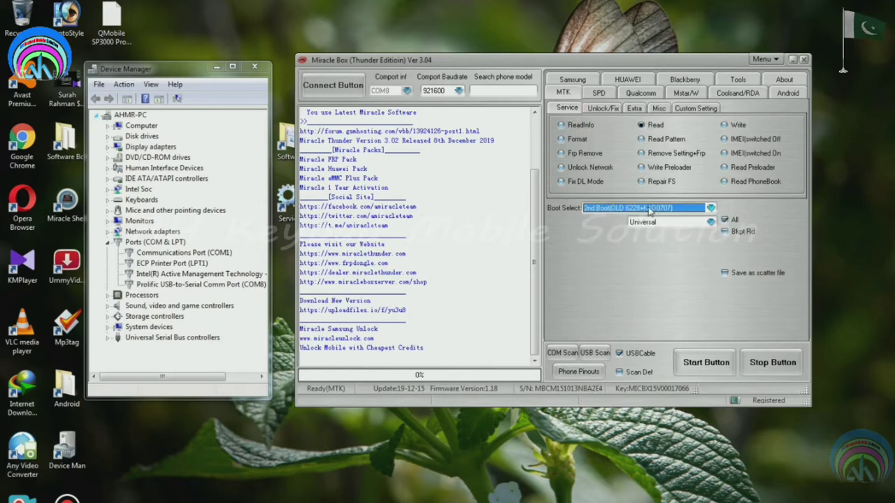
pyautogui.scroll(-2, 649, 208)
pyautogui.click(706, 362)
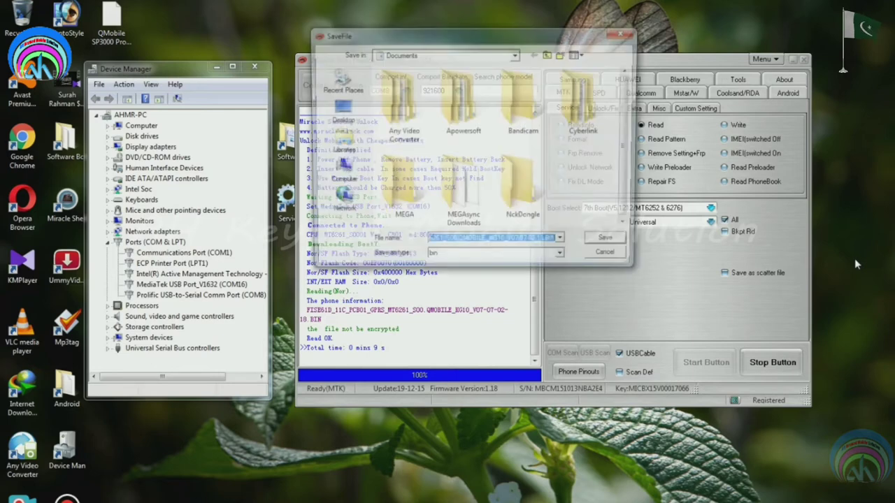
# Copy the model code KG10 from the suggested name of the flash dump.
pyautogui.click(436, 245)
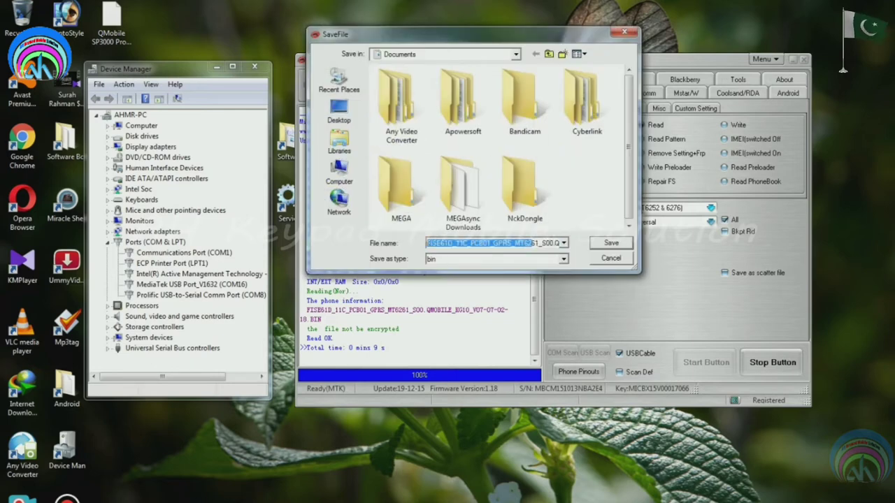
pyautogui.click(444, 245)
pyautogui.moveTo(456, 243); pyautogui.dragTo(559, 243)
pyautogui.click(491, 243)
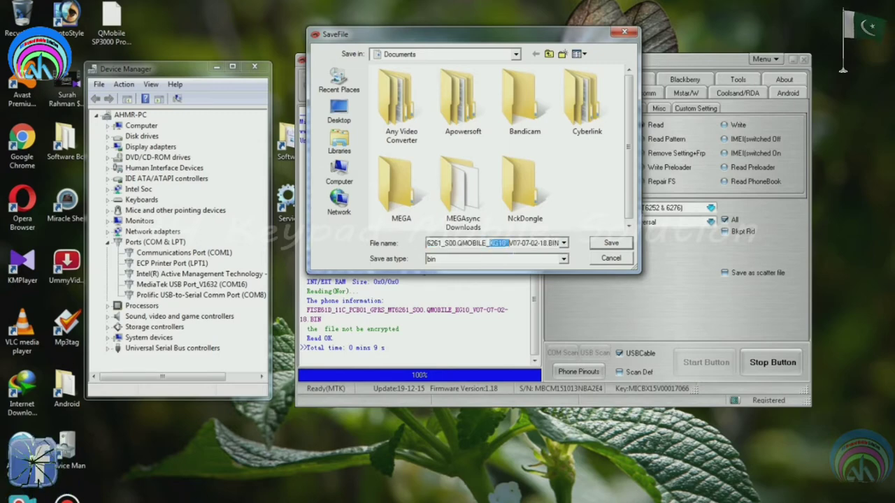
pyautogui.rightClick(501, 243)
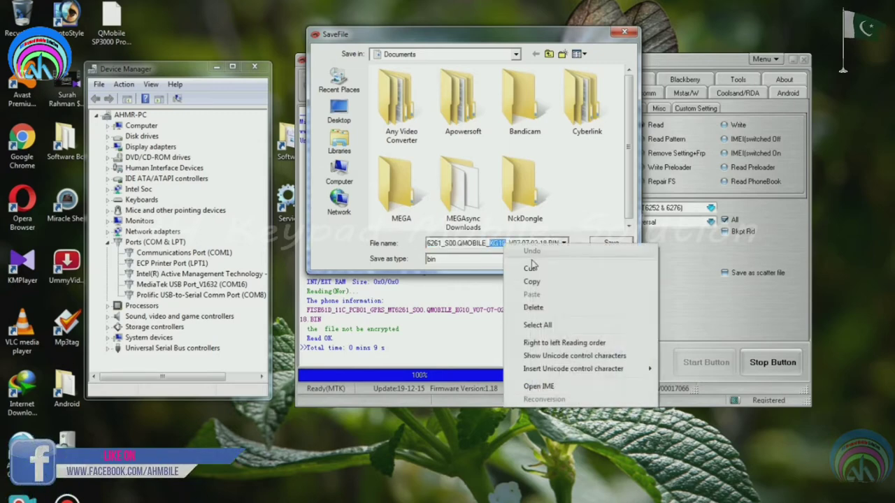
pyautogui.click(531, 281)
# Save the flash dump to the Desktop with "QMobile KG10-" added in front of the suggested file name.
pyautogui.hotkey('ctrl', 'a')
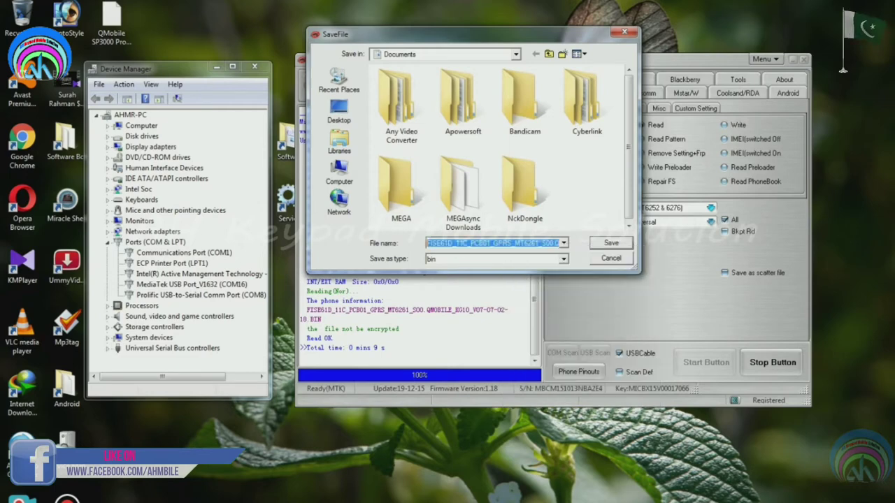
pyautogui.press('Left')
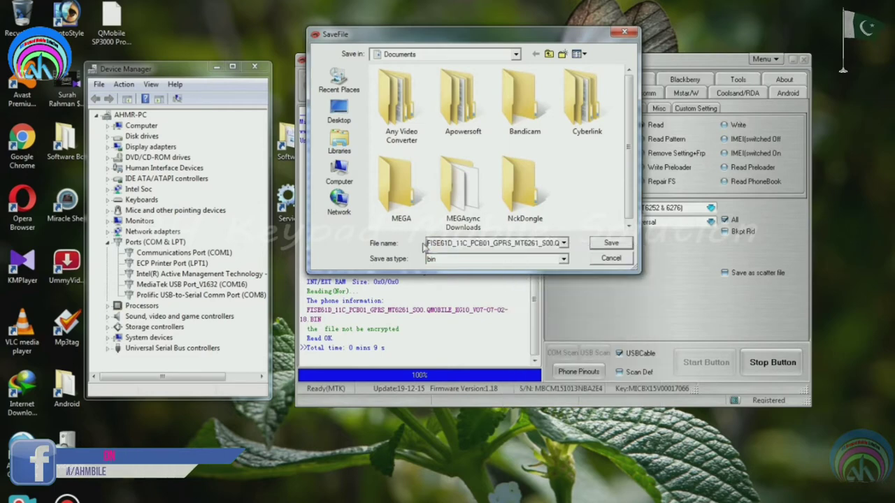
pyautogui.write('QMobil')
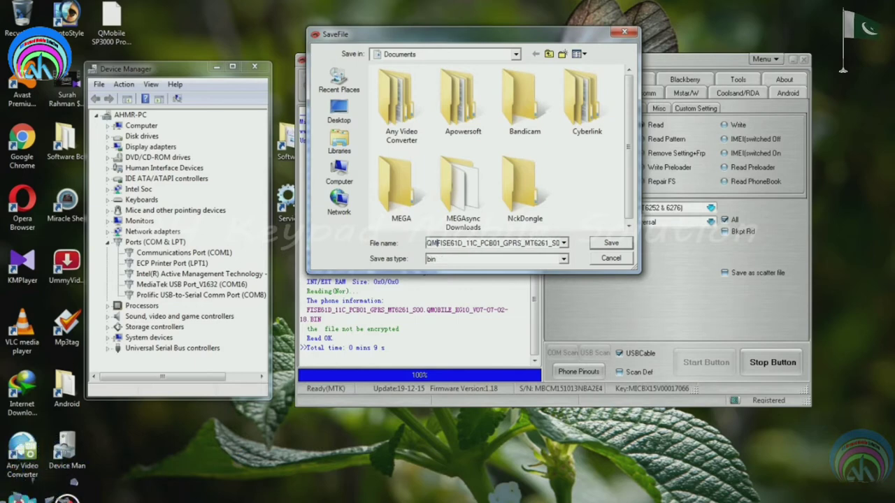
pyautogui.write('e KG10')
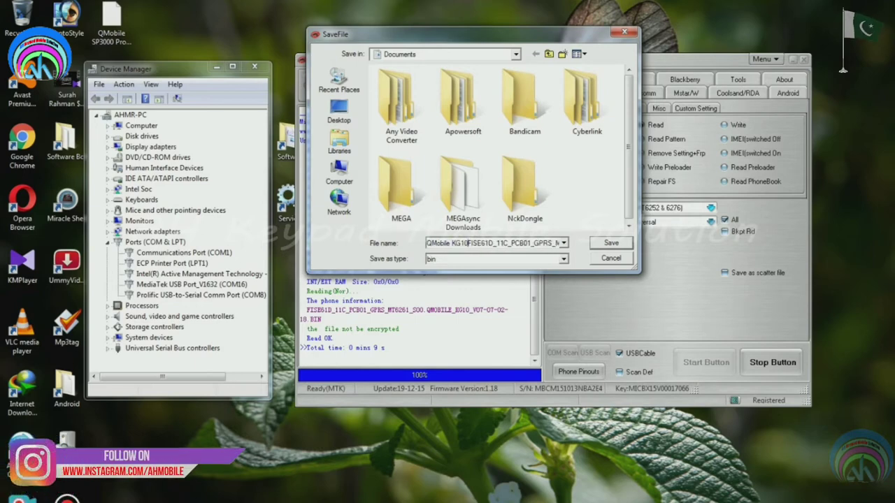
pyautogui.write('-')
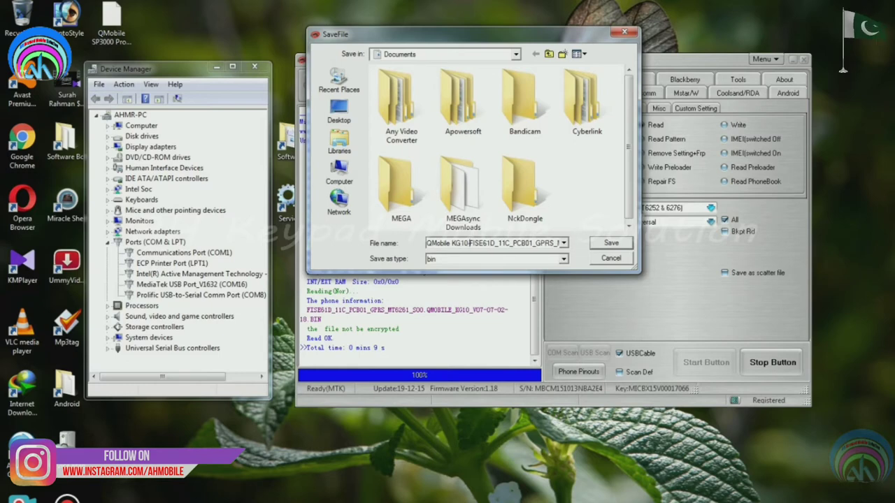
pyautogui.click(339, 112)
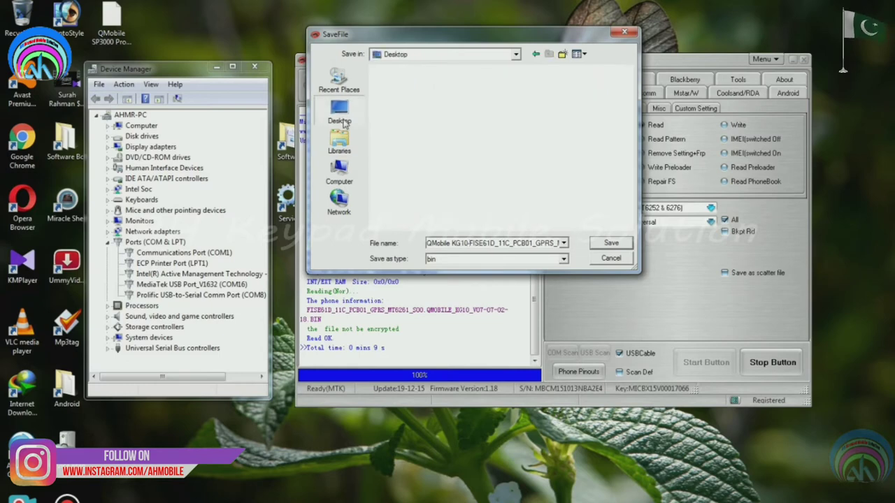
pyautogui.click(606, 246)
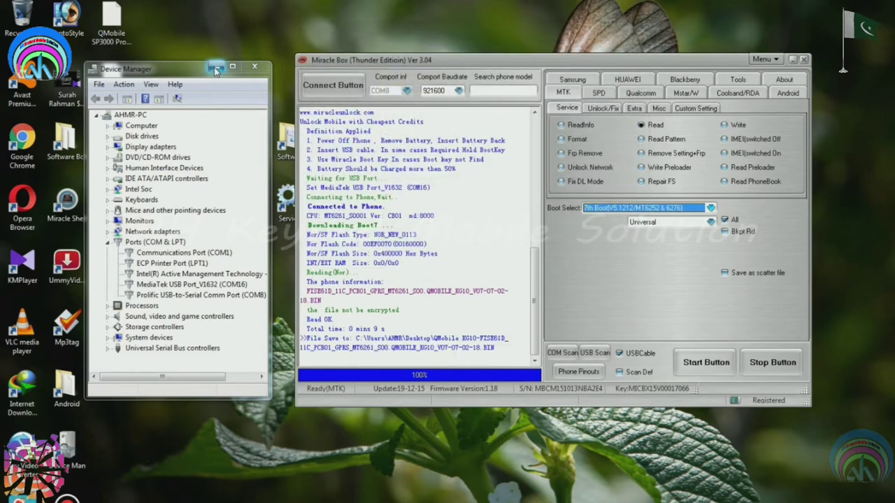
# Rearrange the Device Manager and Miracle Box windows and the saved dump's desktop icon so none of them overlap.
pyautogui.moveTo(128, 72); pyautogui.dragTo(127, 127)
pyautogui.moveTo(115, 81); pyautogui.dragTo(253, 94)
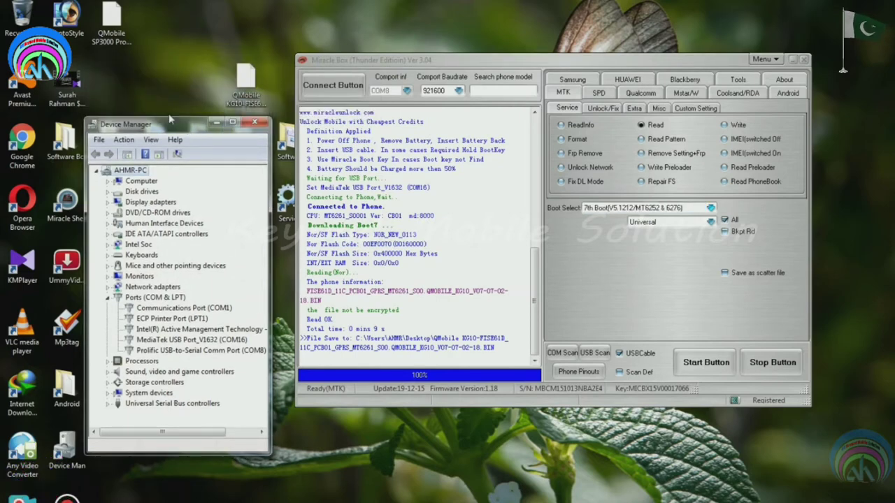
pyautogui.moveTo(185, 130); pyautogui.dragTo(144, 68)
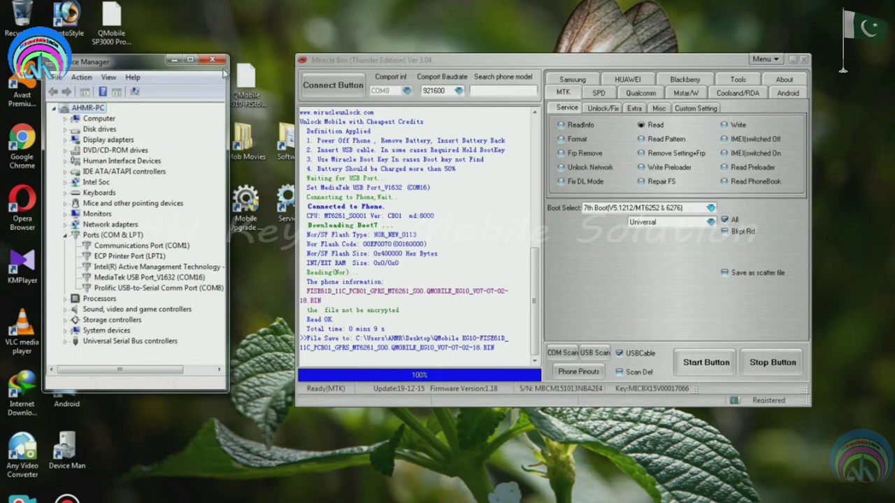
pyautogui.moveTo(244, 79); pyautogui.dragTo(285, 81)
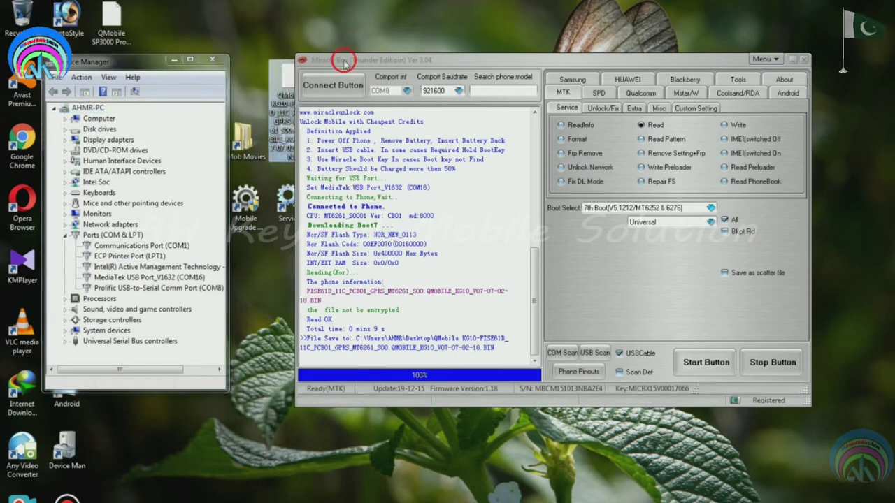
pyautogui.moveTo(342, 61); pyautogui.dragTo(404, 61)
pyautogui.moveTo(147, 64); pyautogui.dragTo(172, 70)
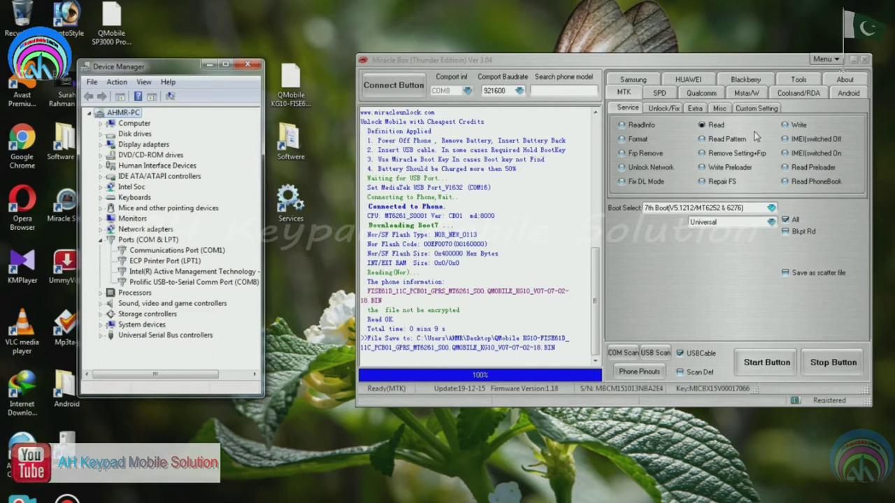
# Start the MTK Format operation with the 7th Boot option and decline the flash backup.
pyautogui.click(755, 137)
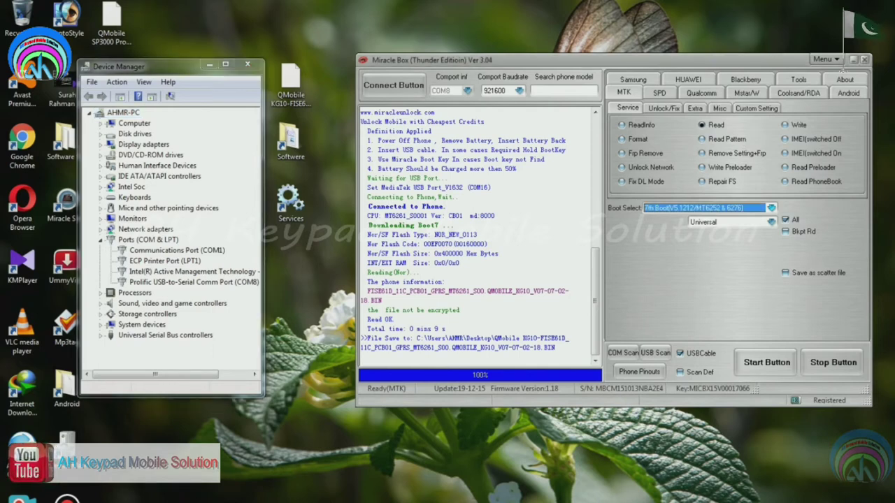
pyautogui.click(637, 141)
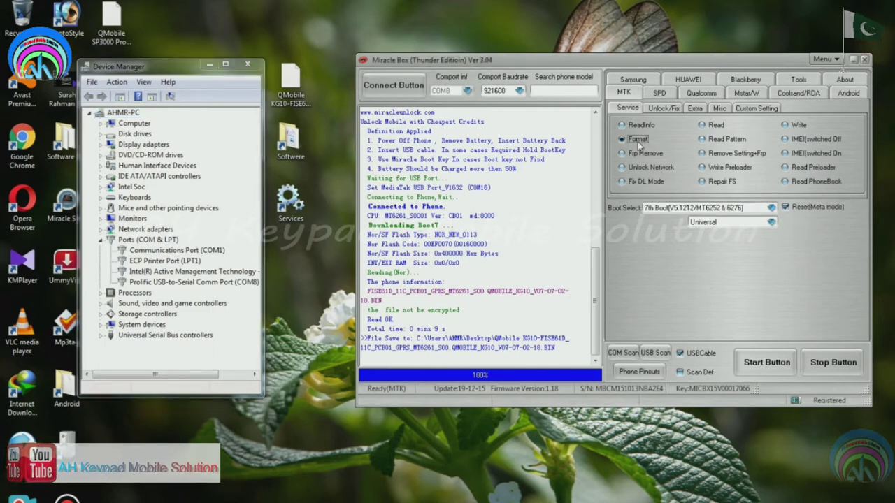
pyautogui.click(765, 363)
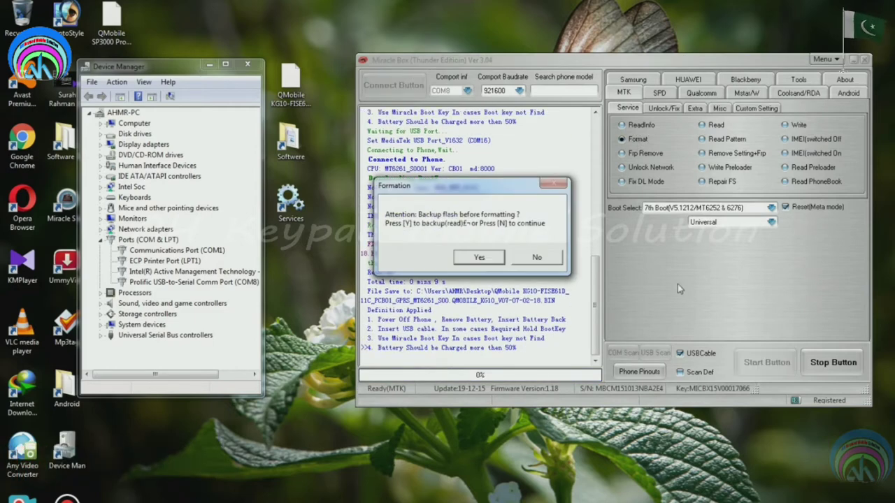
pyautogui.click(536, 258)
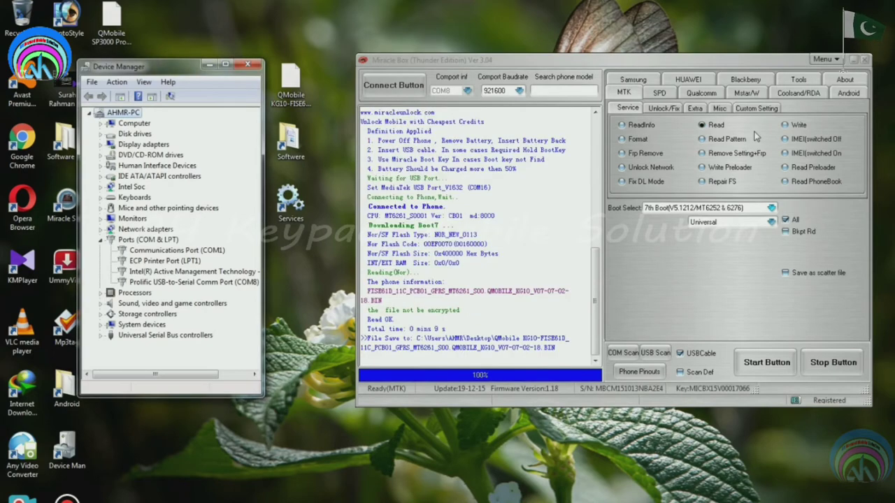
# Put Miracle Box out of view and launch FlashTool from its desktop shortcut.
pyautogui.click(852, 61)
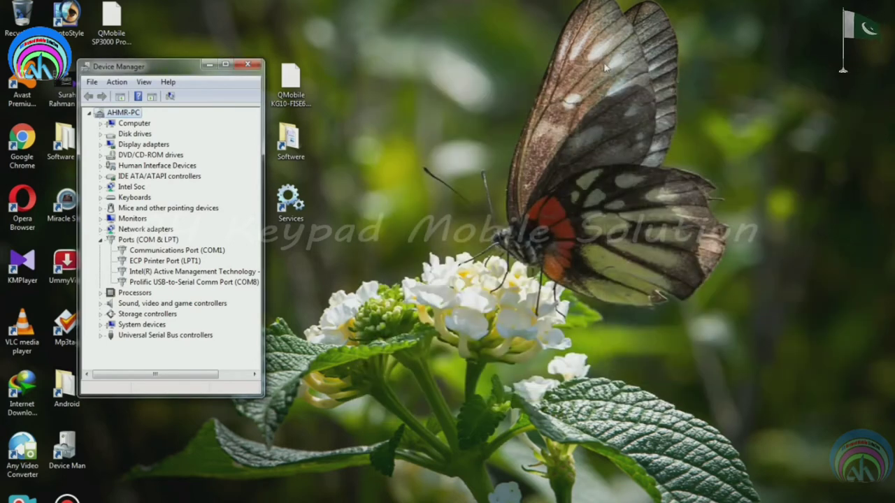
pyautogui.moveTo(609, 160); pyautogui.dragTo(520, 143)
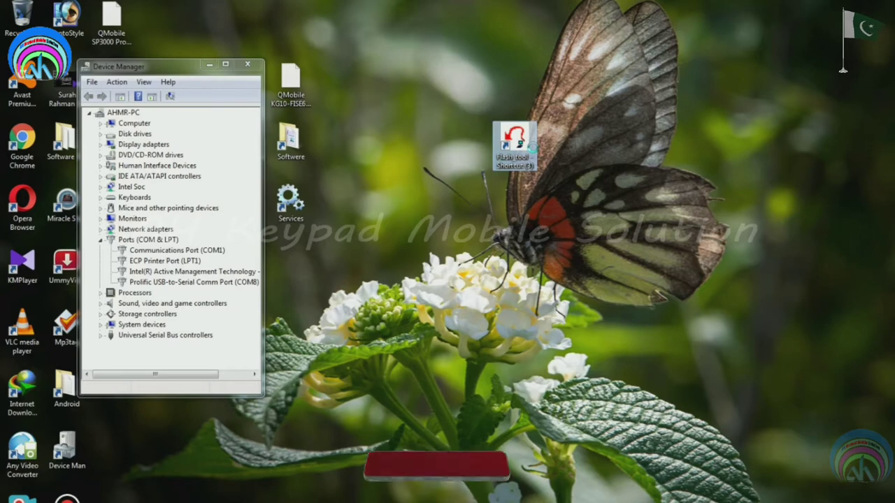
pyautogui.rightClick(521, 143)
pyautogui.click(525, 142)
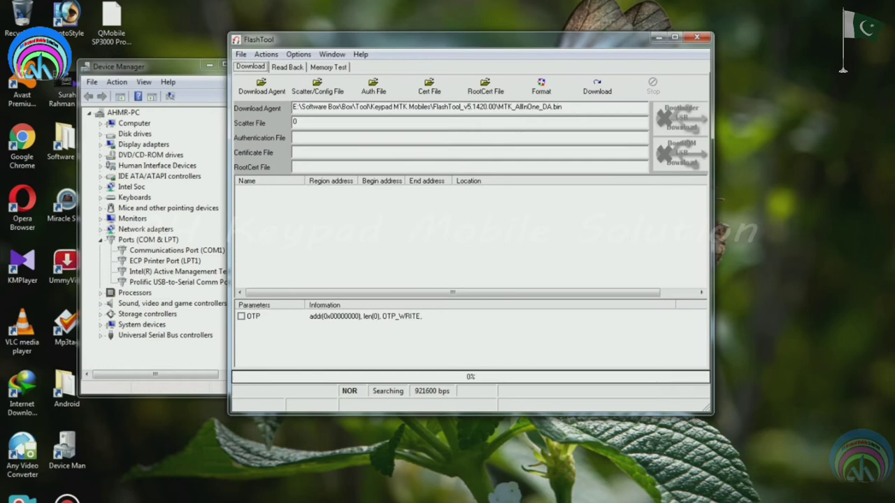
# Move the FlashTool window clear of Device Manager and try to format the phone with the Reset to Factory Default option.
pyautogui.moveTo(436, 44); pyautogui.dragTo(566, 48)
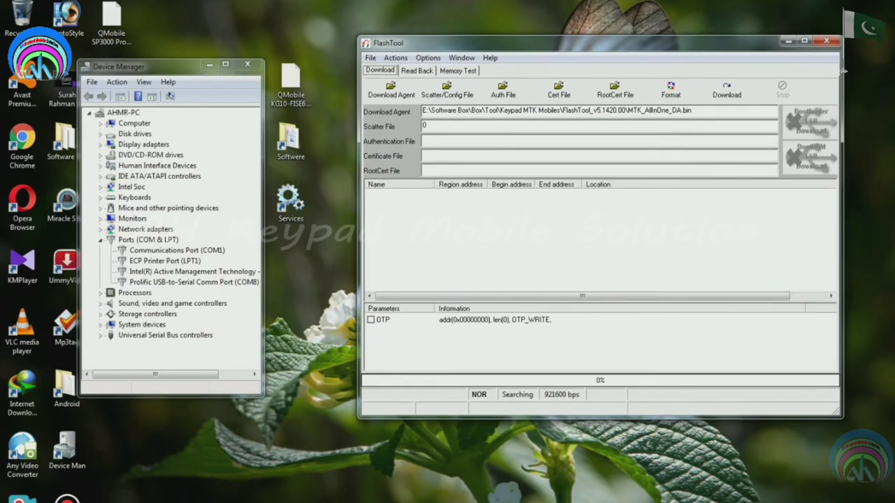
pyautogui.click(671, 90)
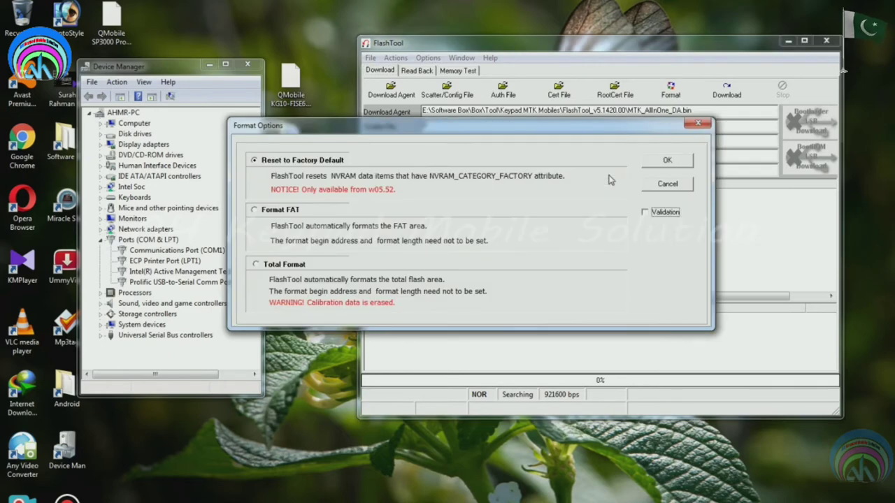
pyautogui.click(667, 160)
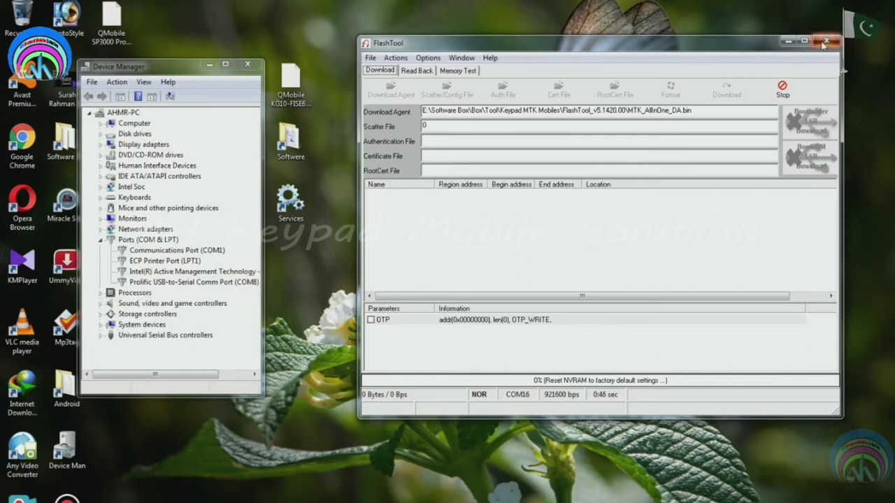
# Stop the running reset by closing FlashTool and dismiss the Program Compatibility Assistant.
pyautogui.click(825, 41)
pyautogui.click(511, 257)
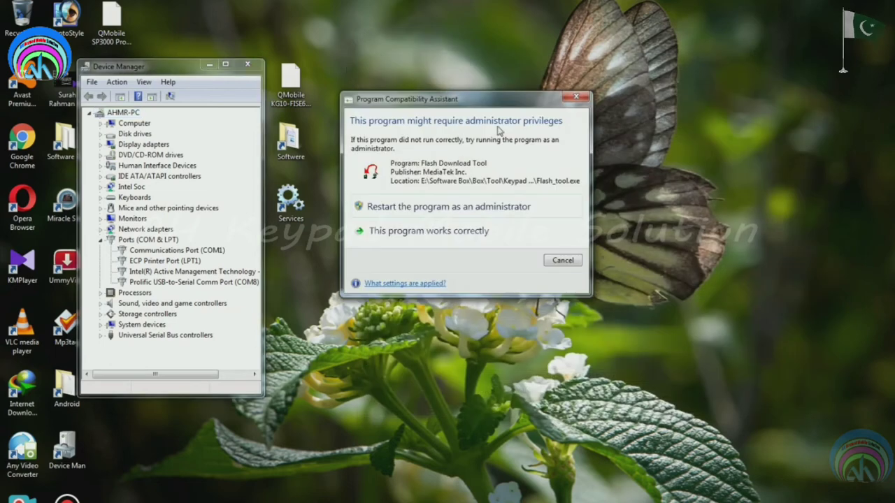
pyautogui.click(574, 99)
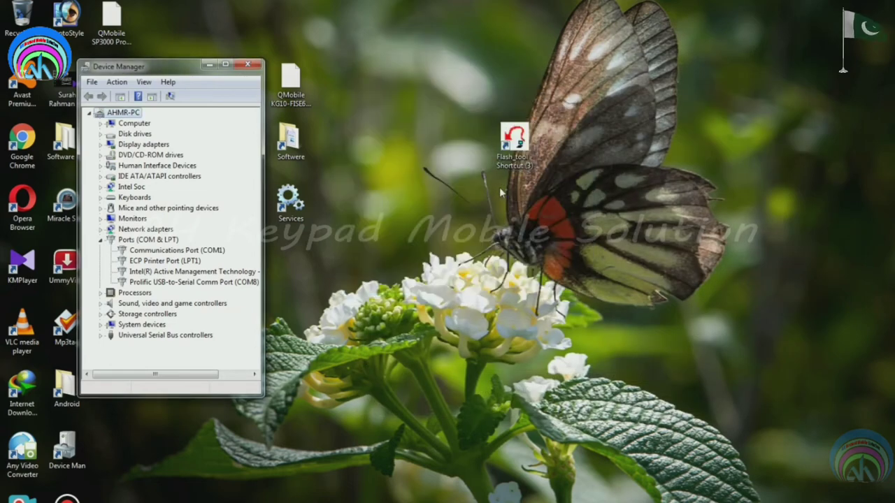
# Relaunch FlashTool from its desktop shortcut.
pyautogui.moveTo(512, 143)
pyautogui.mouseDown()
pyautogui.moveTo(490, 116)
pyautogui.moveTo(513, 143)
pyautogui.mouseUp()
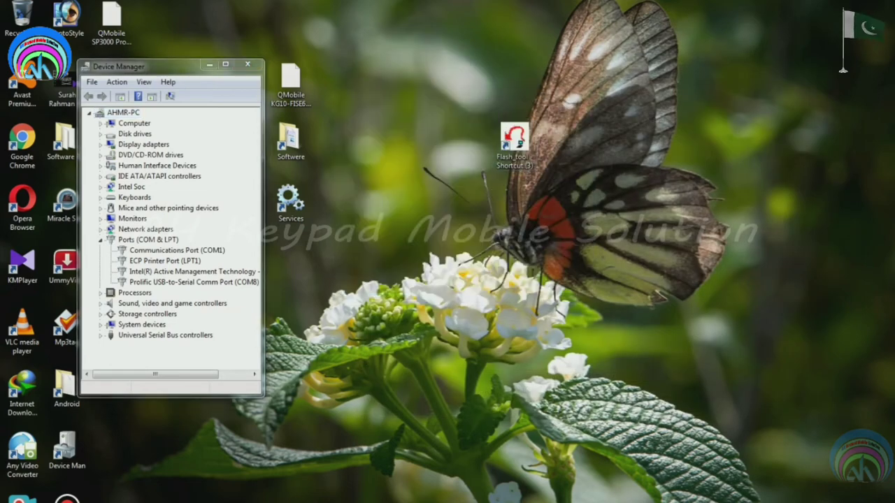
pyautogui.press('Delete')
pyautogui.rightClick(460, 124)
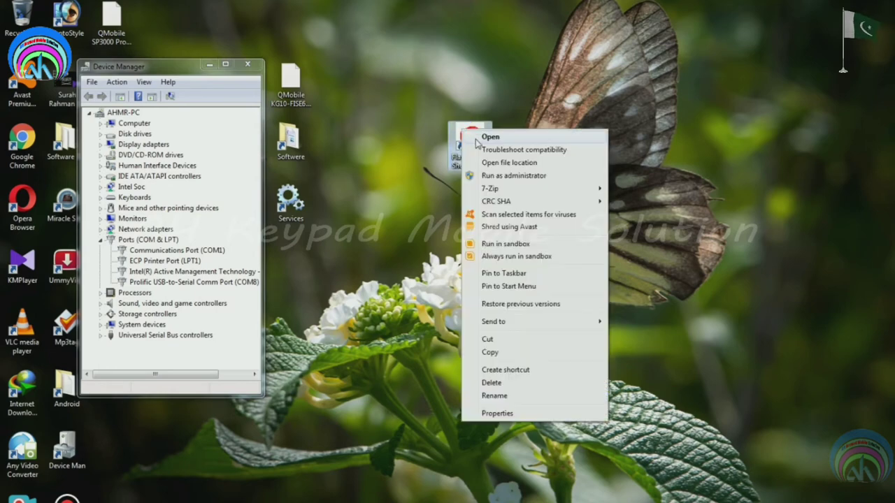
pyautogui.press('Escape')
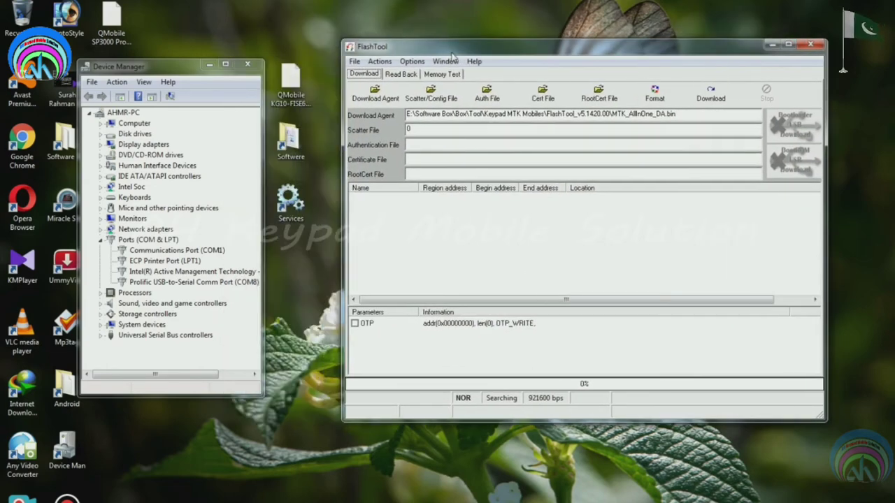
# Browse for a scatter file in the VSUN61D_11C_PCB01 folder inside Keypad MTK Mobiles\Magic File_MTK-6261 Unlock.
pyautogui.click(501, 135)
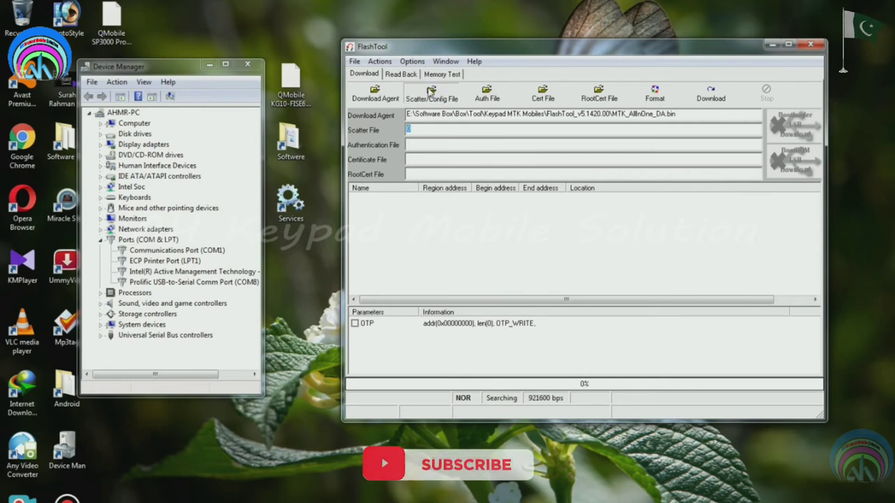
pyautogui.doubleClick(441, 167)
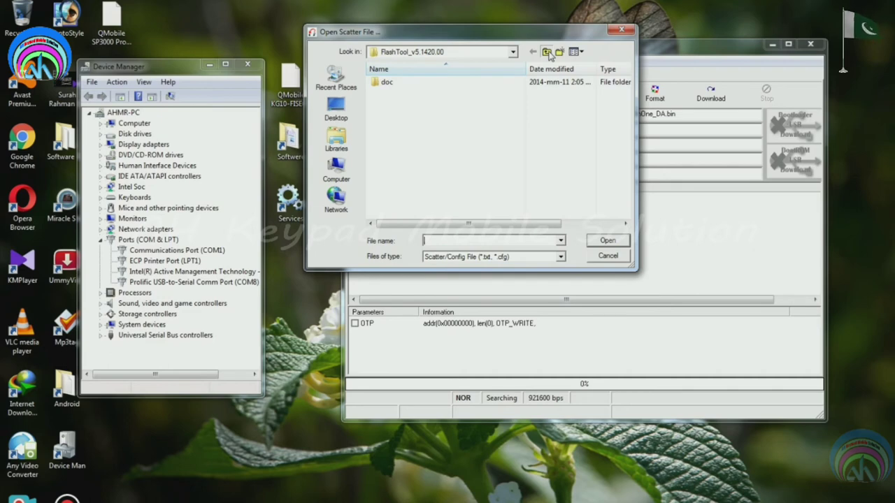
pyautogui.click(548, 53)
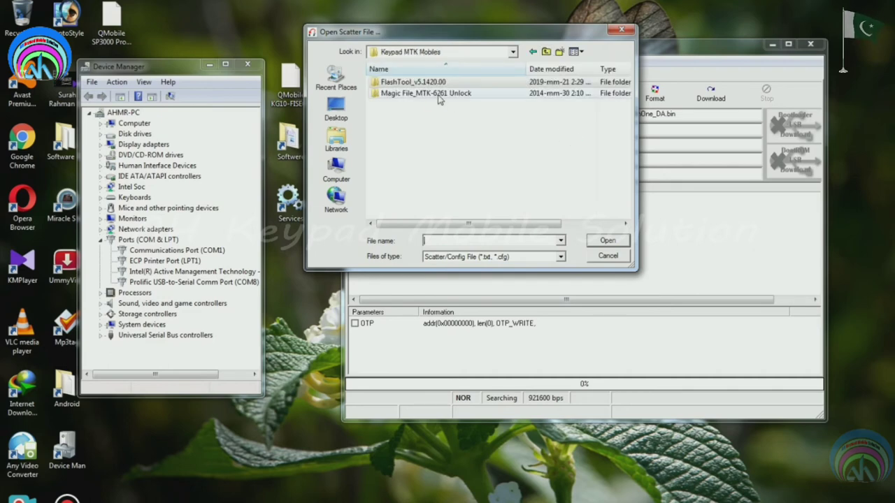
pyautogui.click(438, 97)
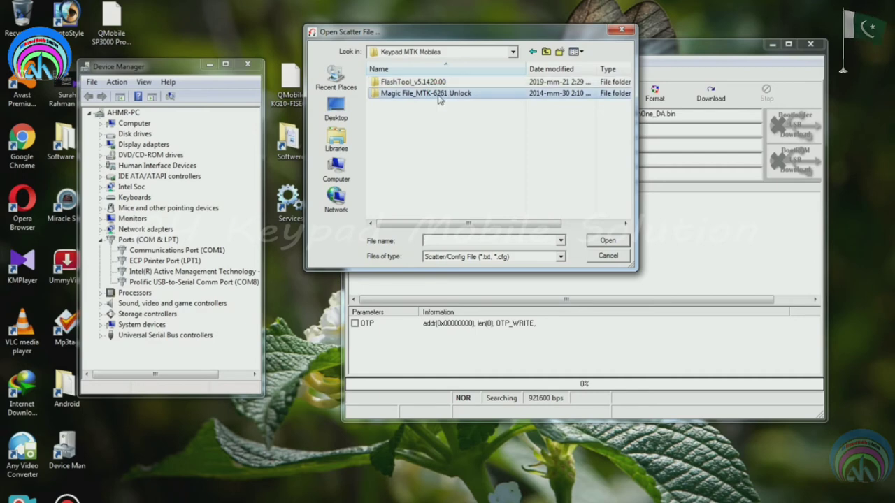
pyautogui.doubleClick(438, 97)
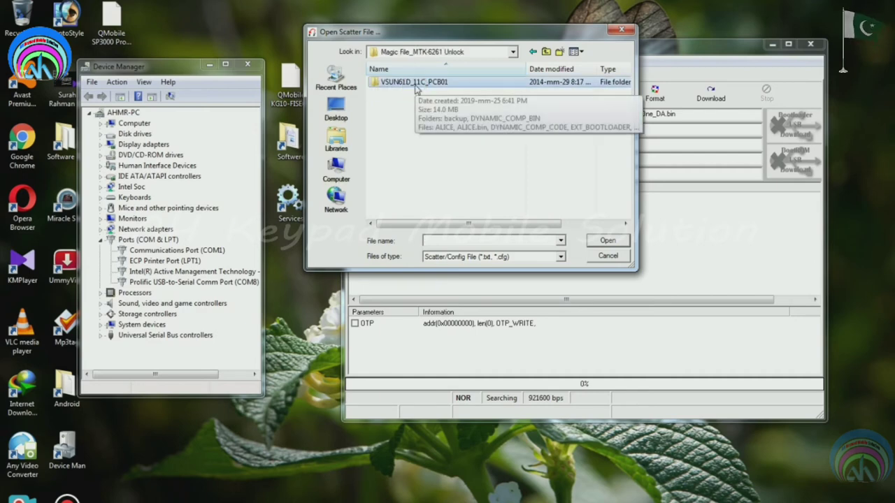
pyautogui.doubleClick(420, 84)
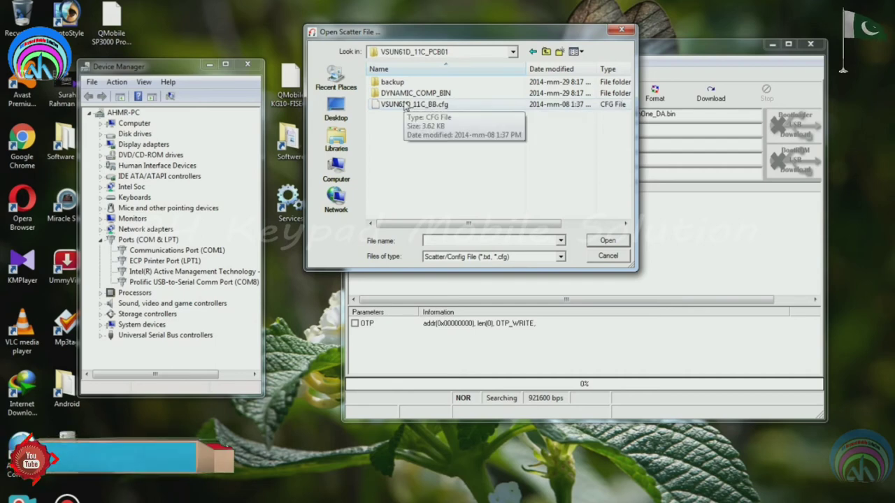
# Check the backup and DYNAMIC_COMP_BIN subfolders for scatter files and return to the VSUN61D_11C_PCB01 folder.
pyautogui.doubleClick(402, 81)
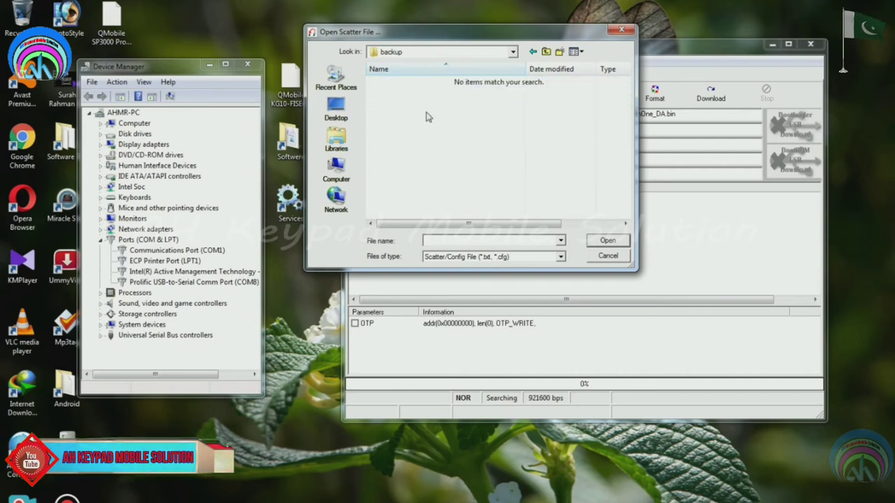
pyautogui.press('BackSpace')
pyautogui.doubleClick(423, 93)
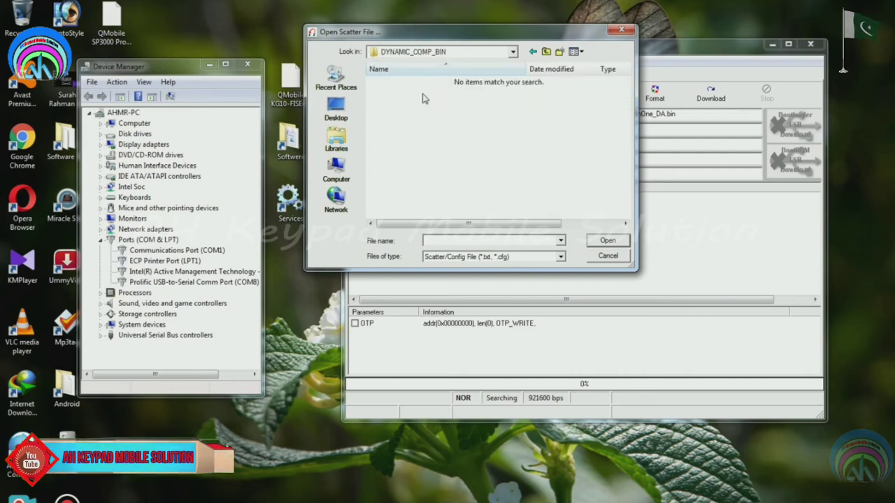
pyautogui.press('BackSpace')
# Load VSUN61D_11C_BB.cfg as the scatter file.
pyautogui.click(415, 105)
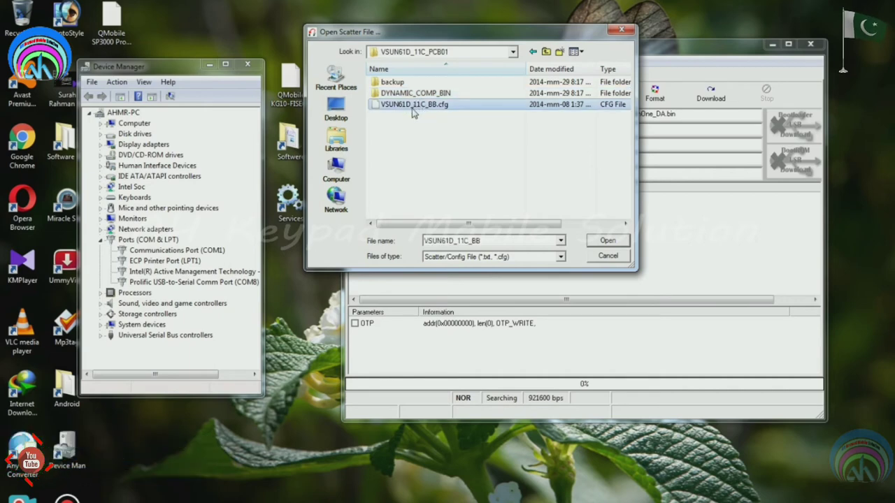
pyautogui.press('Tab')
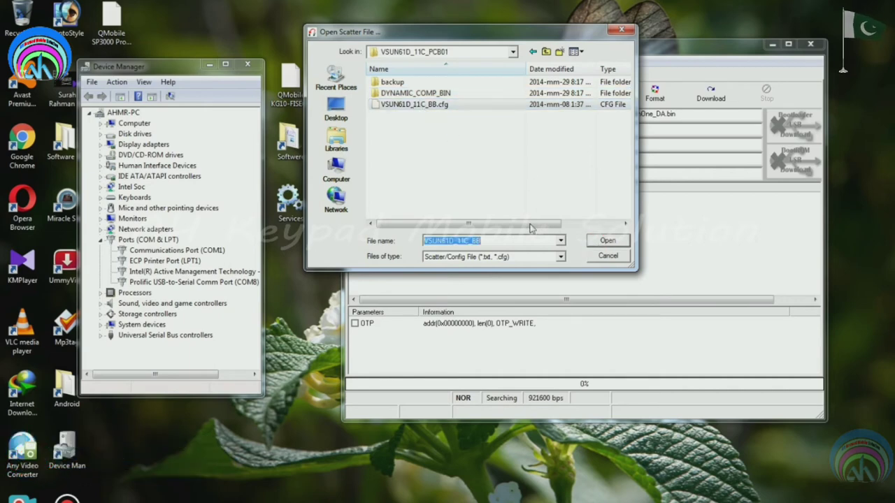
pyautogui.click(604, 242)
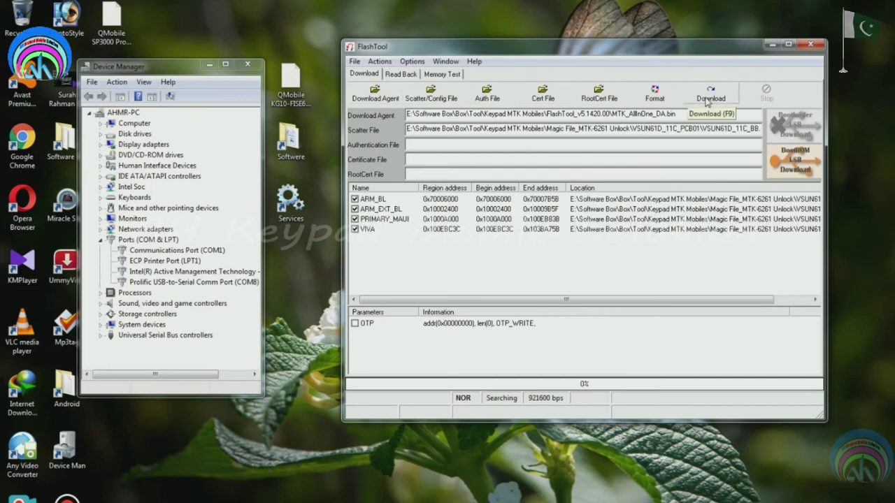
# Start formatting the phone with the Reset to Factory Default option, leaving Validation off.
pyautogui.click(656, 95)
pyautogui.click(665, 159)
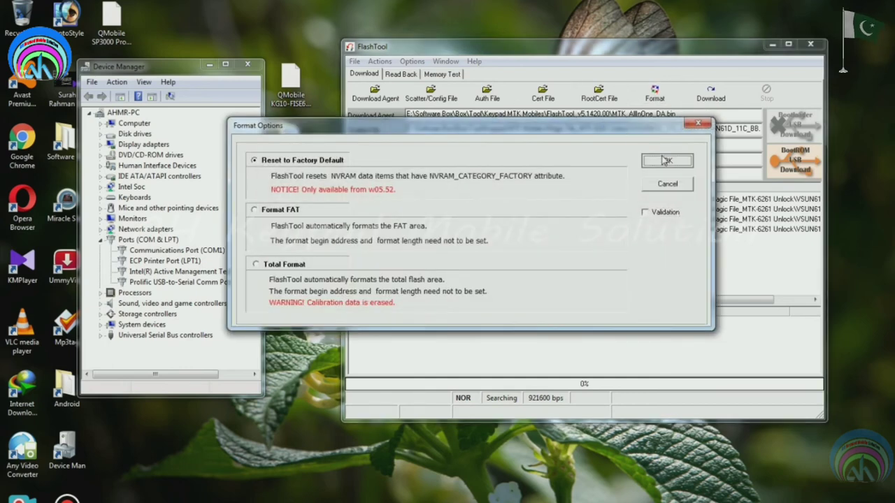